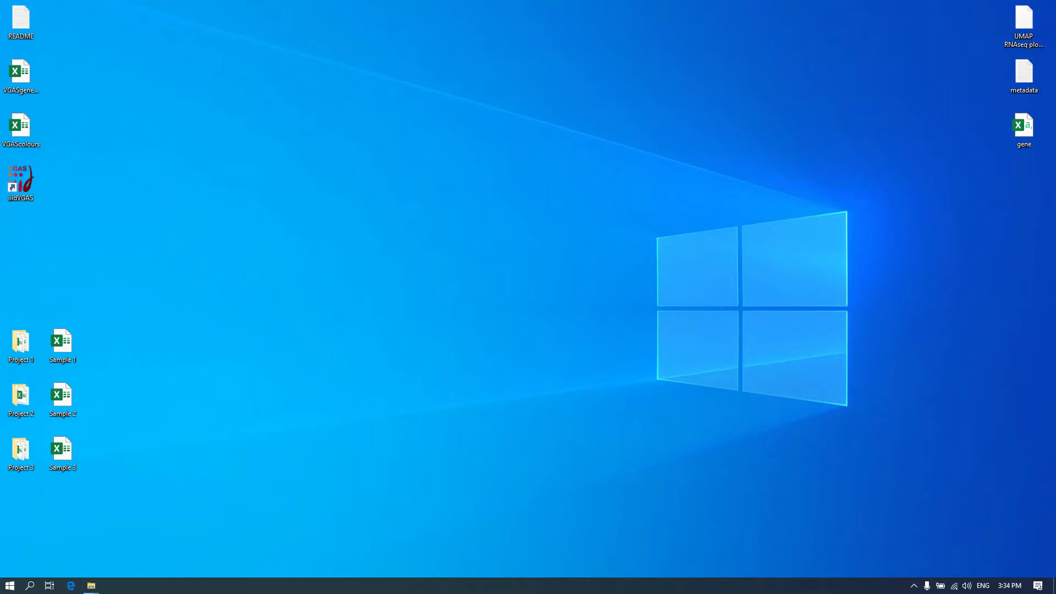
Step: Launch the VGAS program from the desktop and start the RNA-Seq analysis
double_click(27, 185)
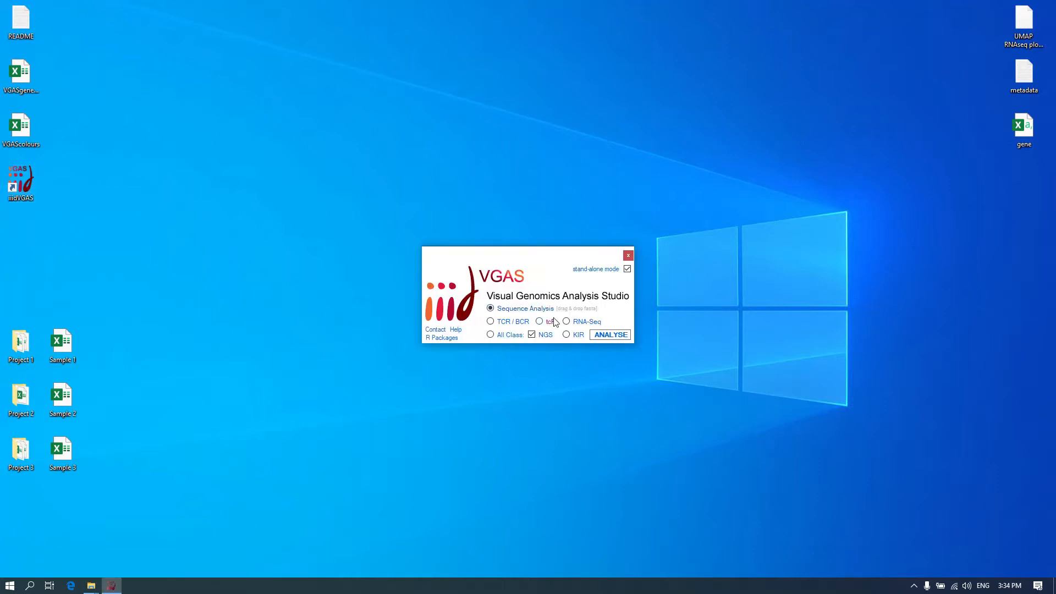
left_click(582, 323)
left_click(609, 334)
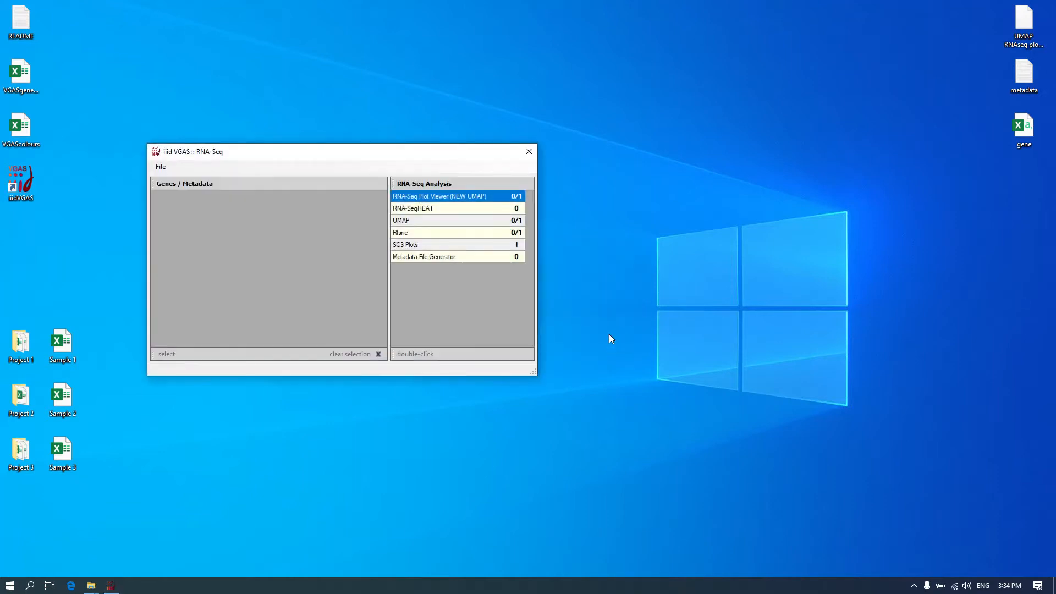
Step: Load the gene and metadata files from the Desktop and open them in the RNA-Seq Plot Viewer (NEW UMAP)
left_click(160, 167)
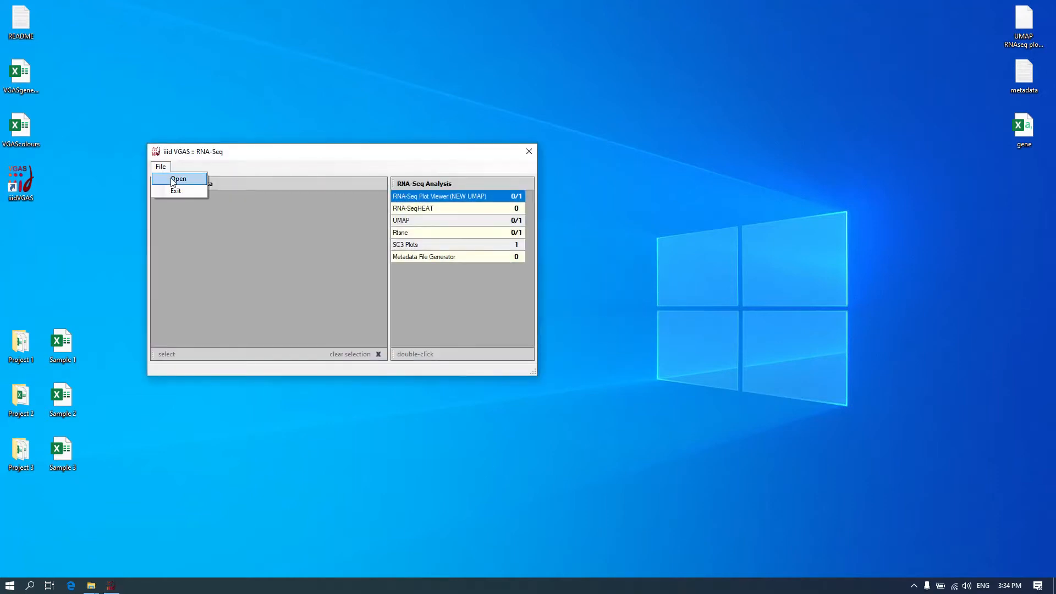
left_click(171, 178)
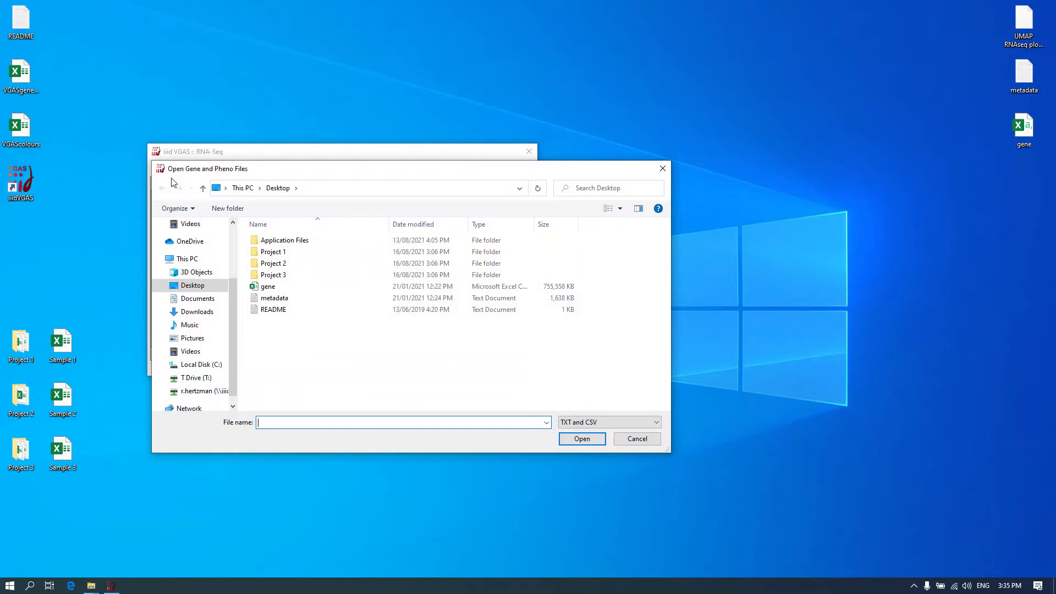
left_click(339, 288)
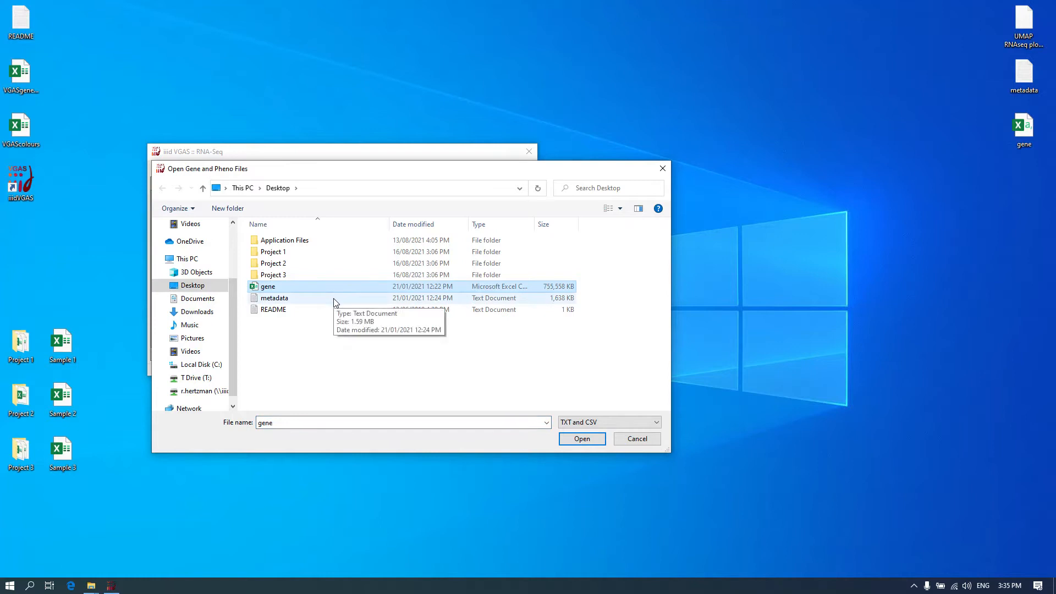
left_click(336, 299, "ctrl")
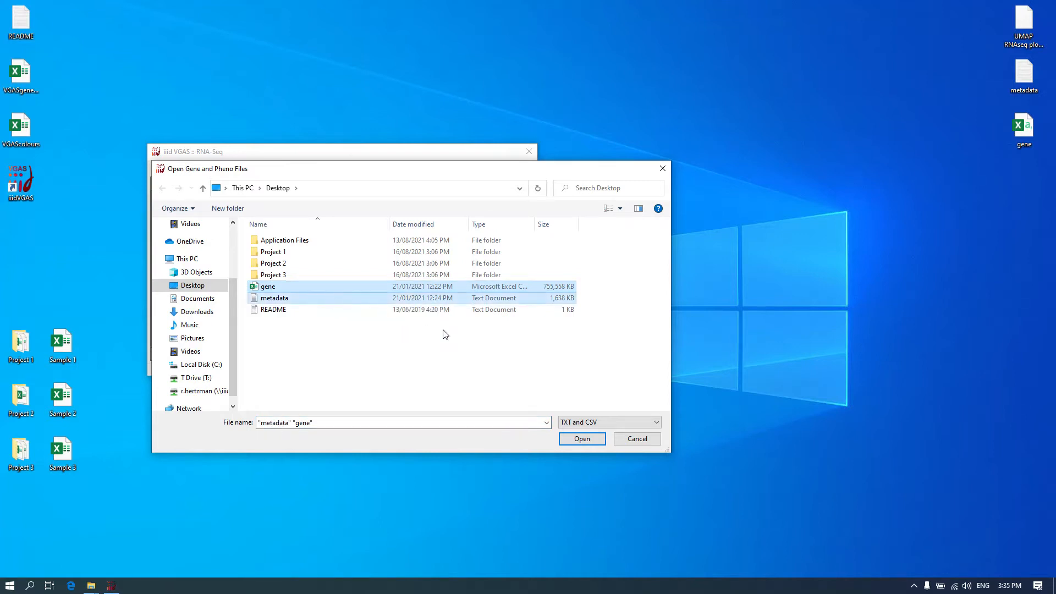
left_click(581, 439)
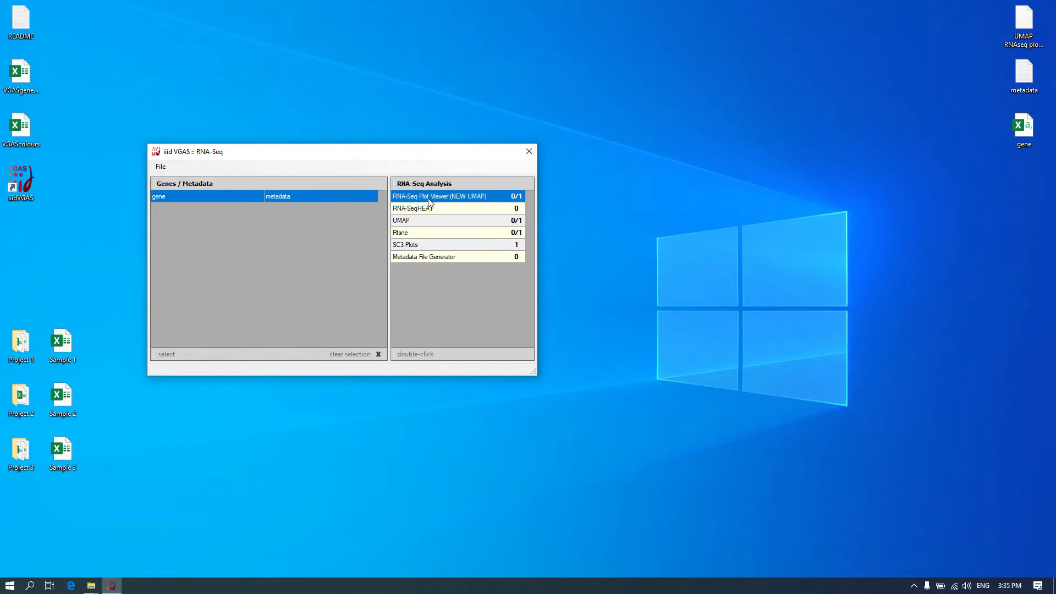
double_click(486, 196)
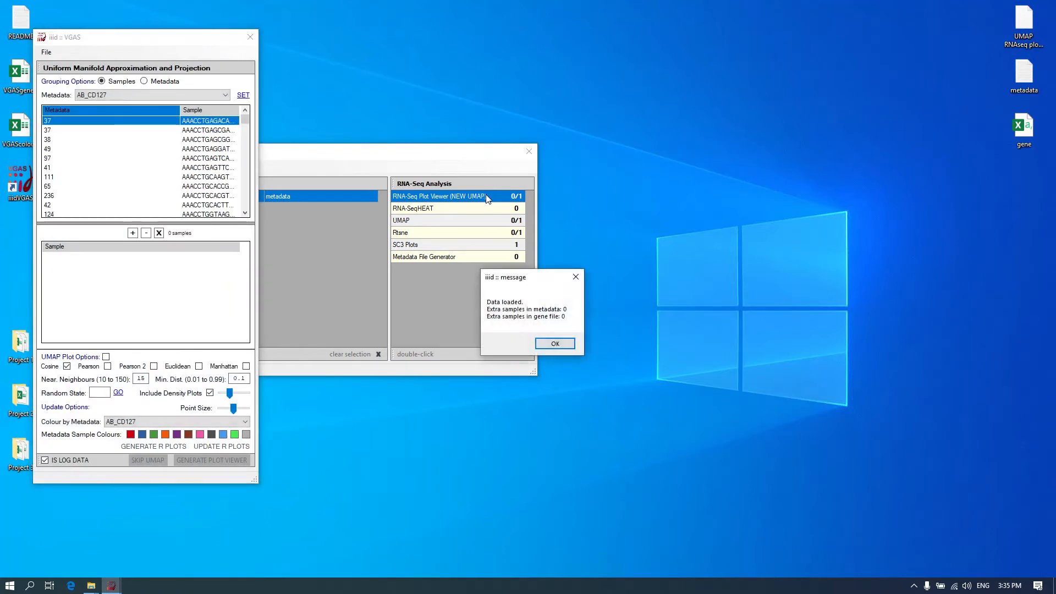
left_click(563, 343)
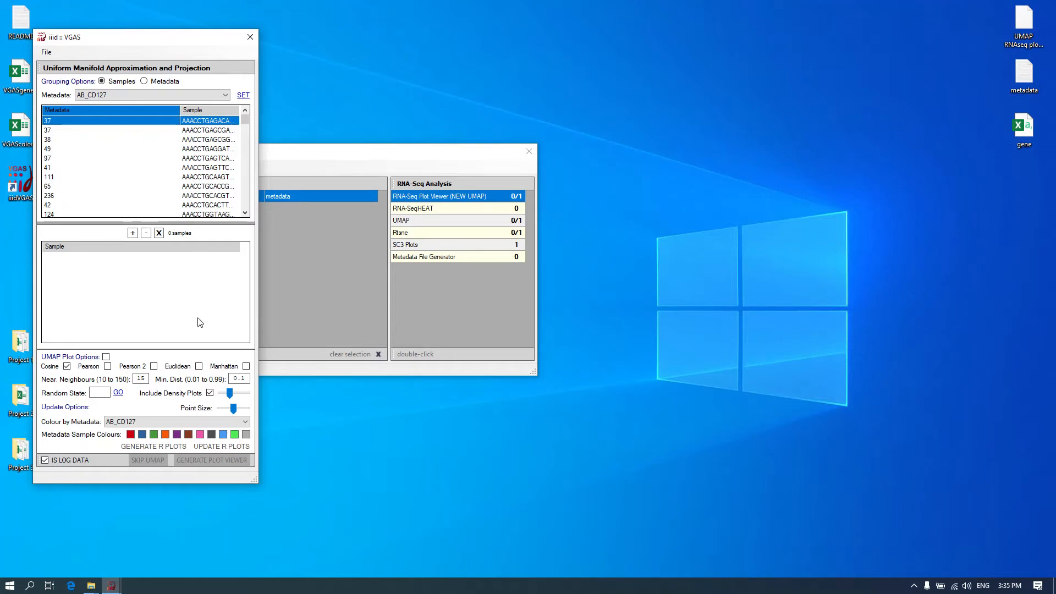
Step: Group the data by metadata and set the metadata category to TCR_Jalpha_1
left_click(171, 85)
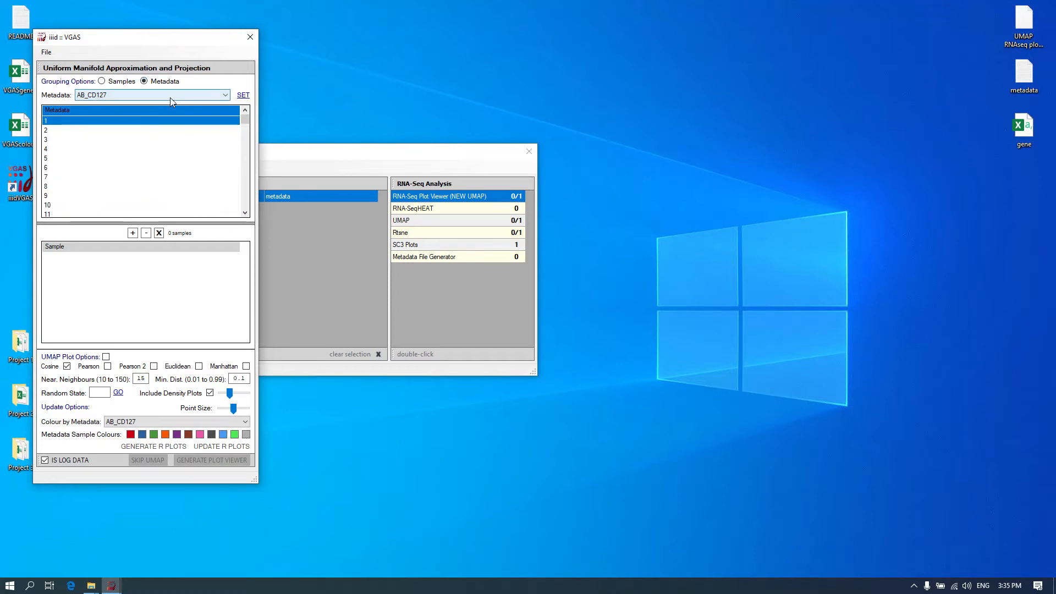
left_click(172, 99)
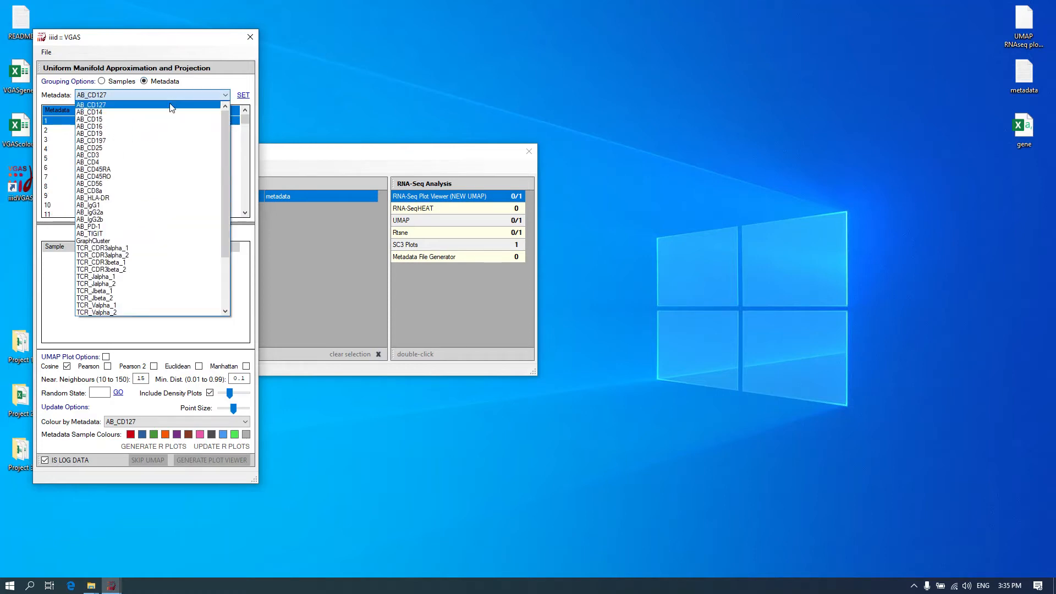
left_click(156, 290)
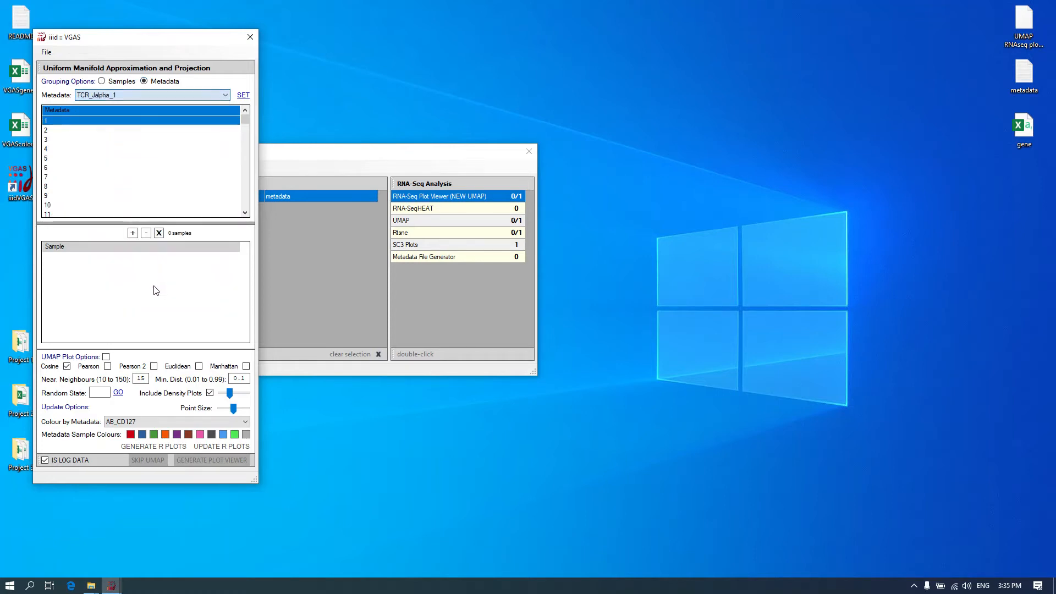
left_click(244, 97)
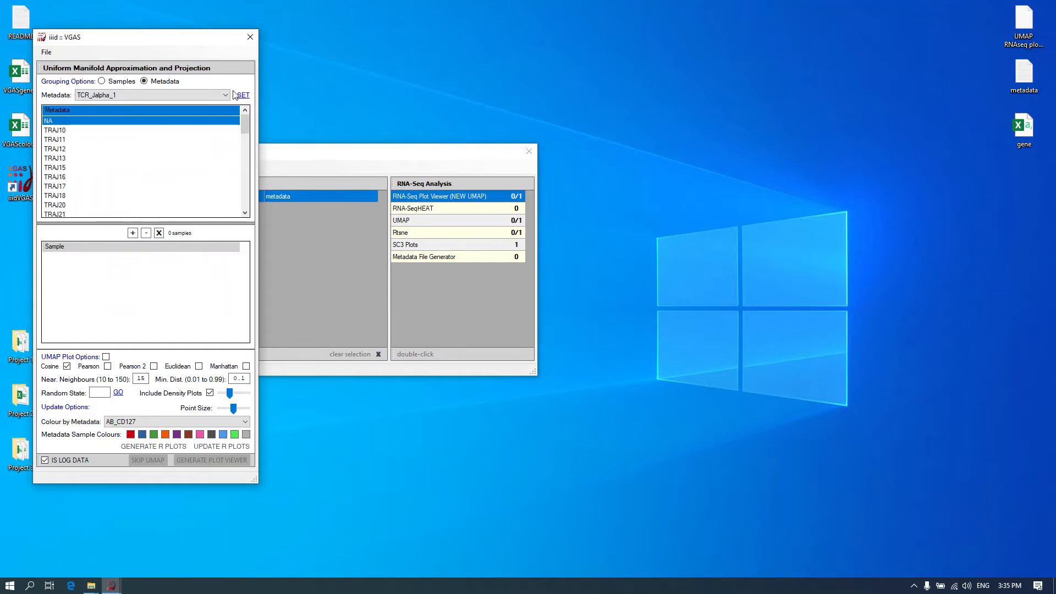
Step: Switch the grouping back to samples and add about 165 samples from the start of the list to the analysis
left_click(121, 81)
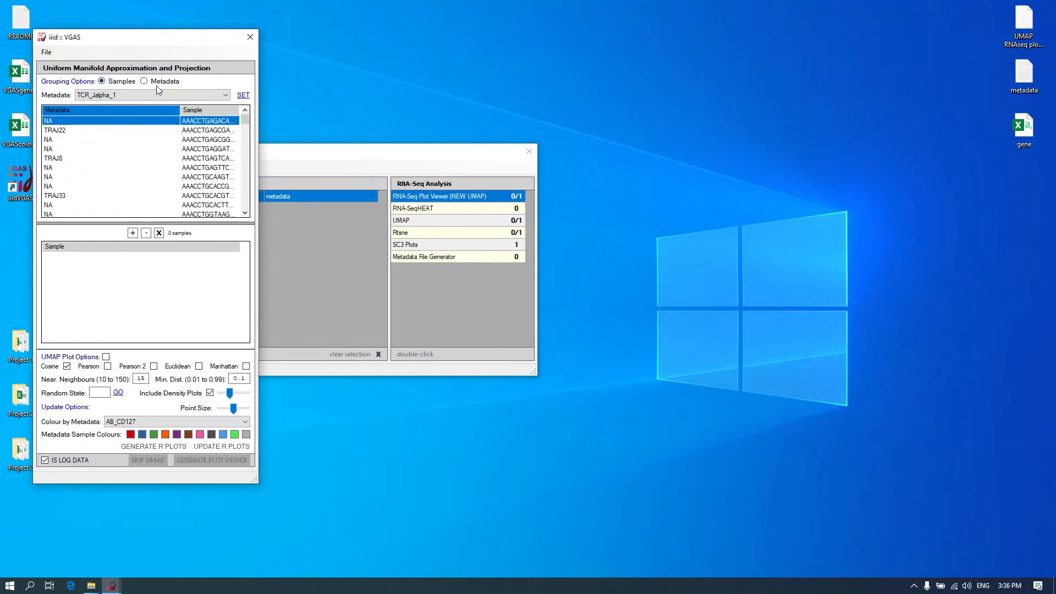
left_click_drag(141, 126, 152, 391)
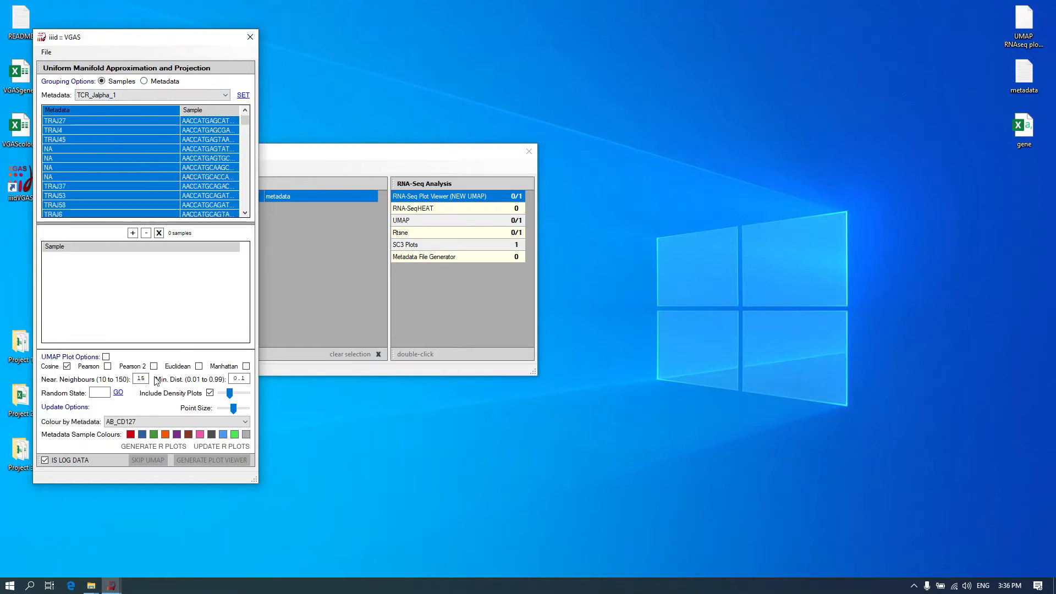
left_click(133, 233)
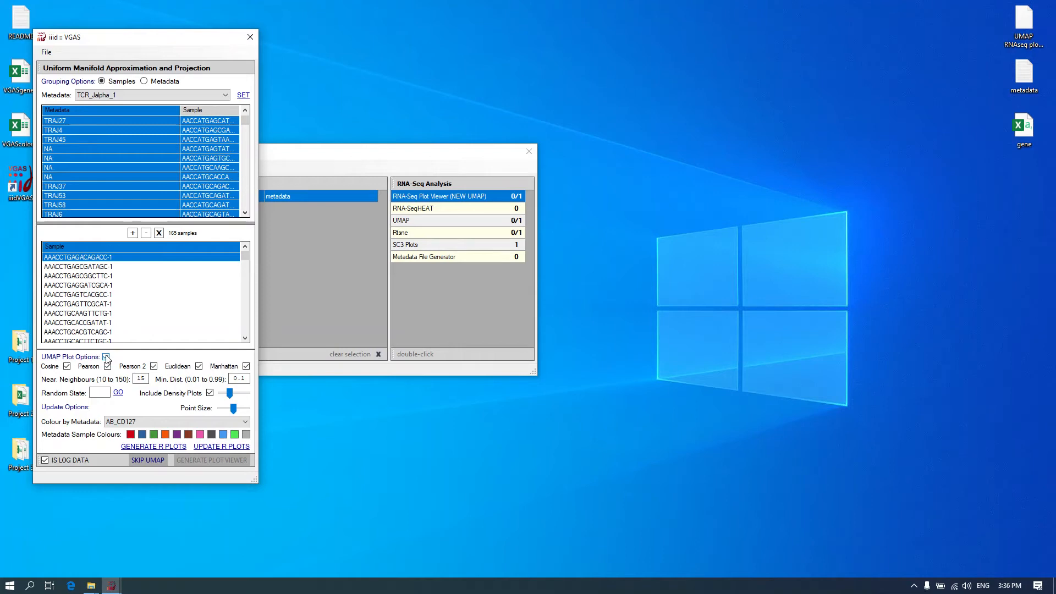
Step: Enable all five UMAP distance metrics and generate the R plots for the added samples
left_click(106, 357)
left_click(172, 448)
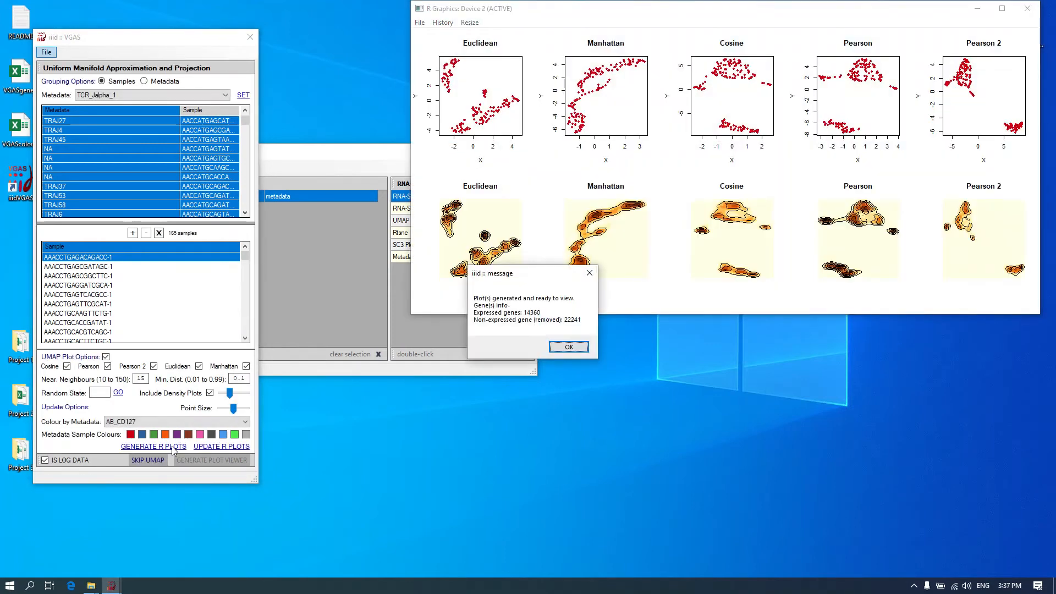
left_click(569, 346)
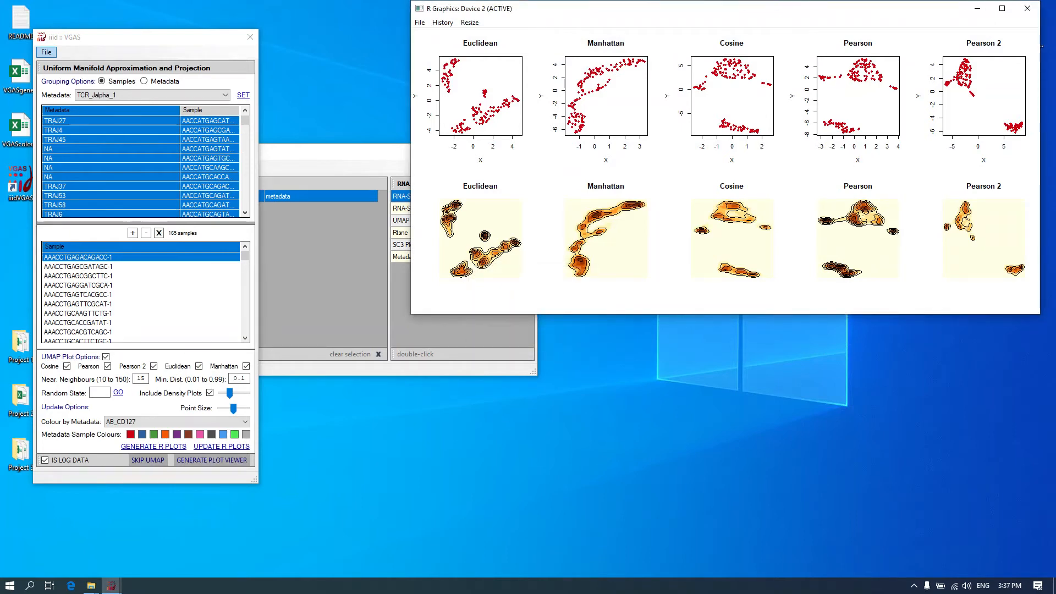
Step: Generate the plot viewer and save it to the Desktop as a plot view file named "VGAS Plotview file"
left_click(196, 460)
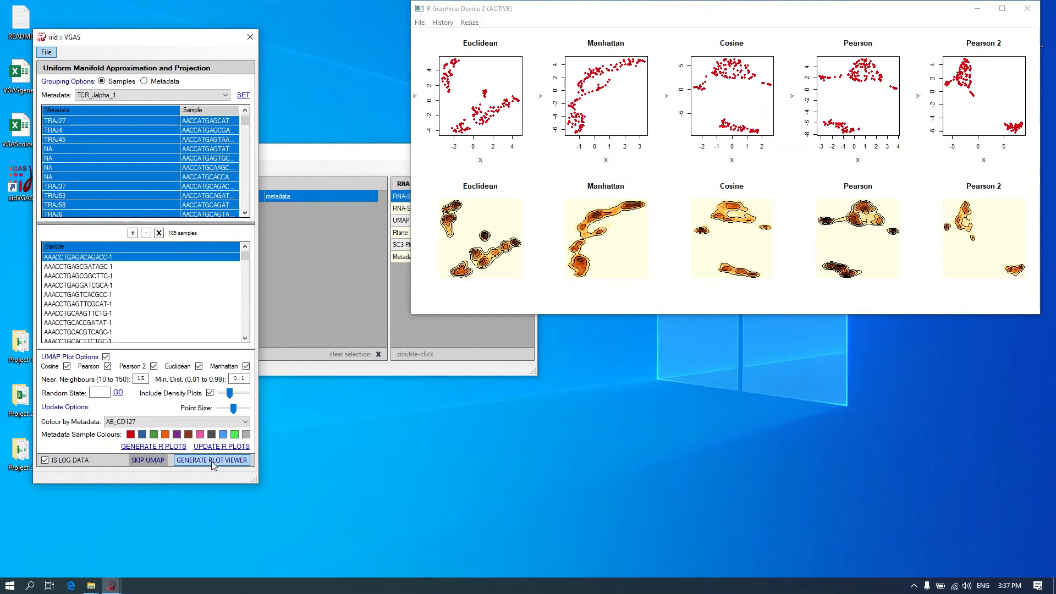
left_click(211, 460)
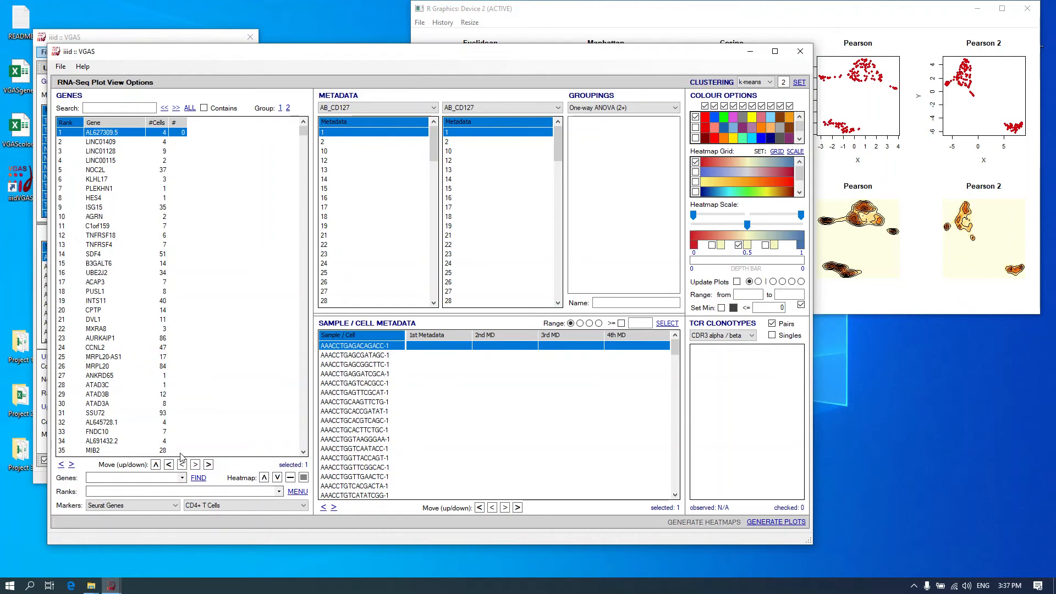
left_click(61, 67)
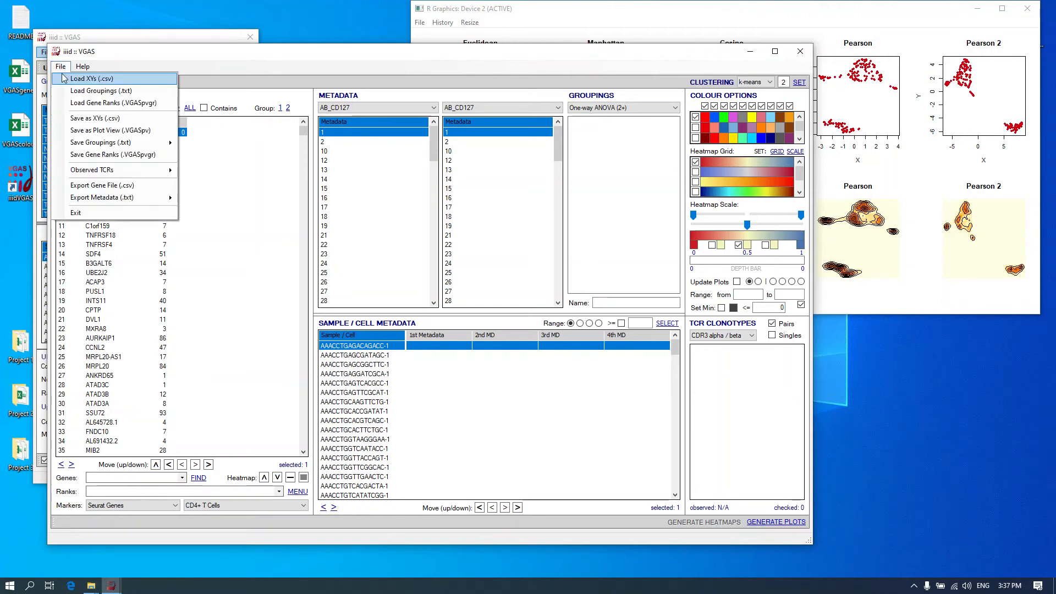
left_click(82, 131)
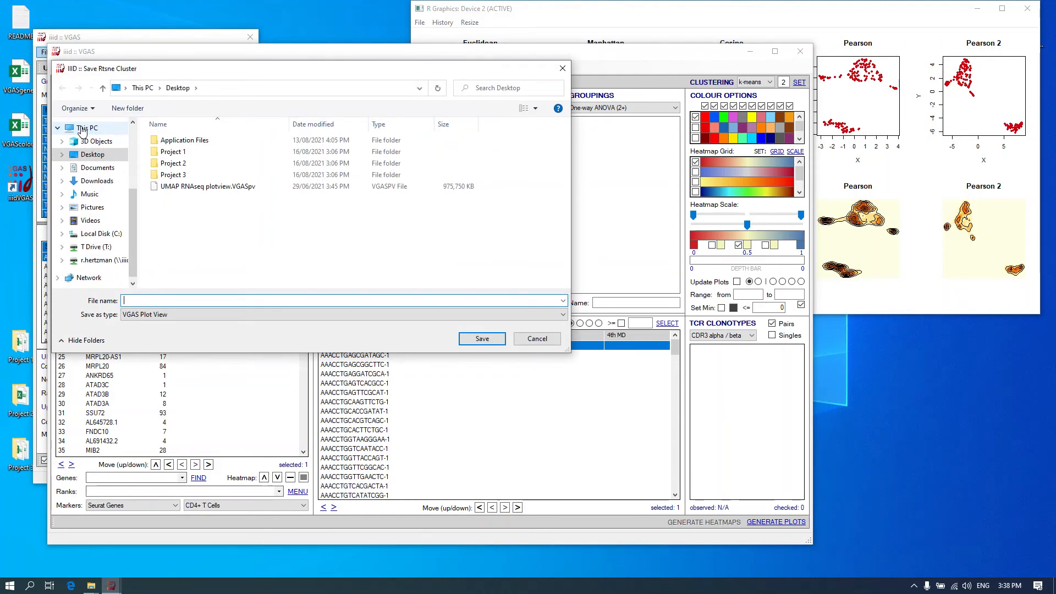
type("VGAS Plot")
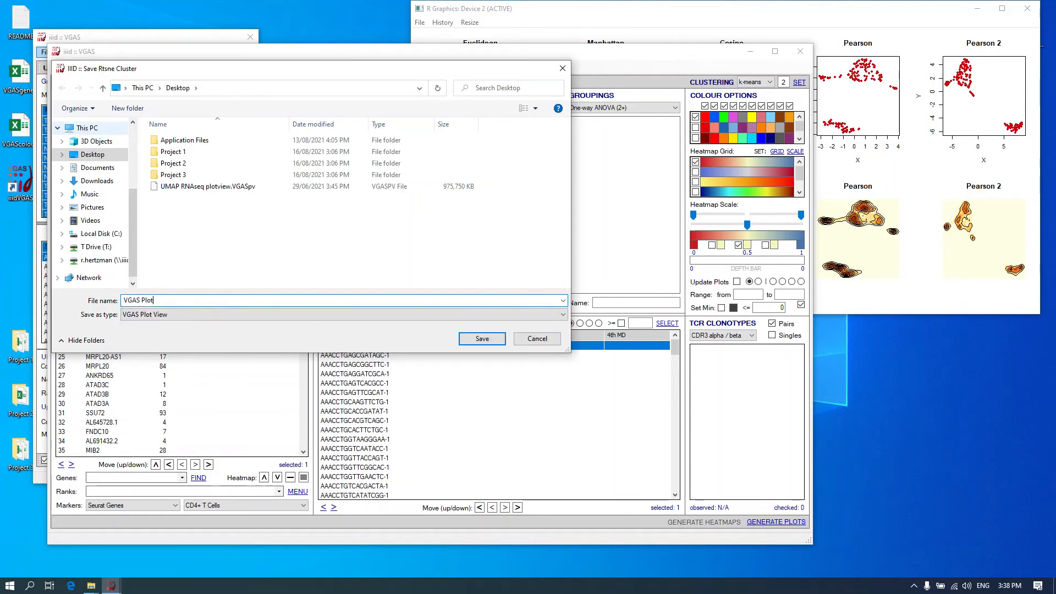
type("view file")
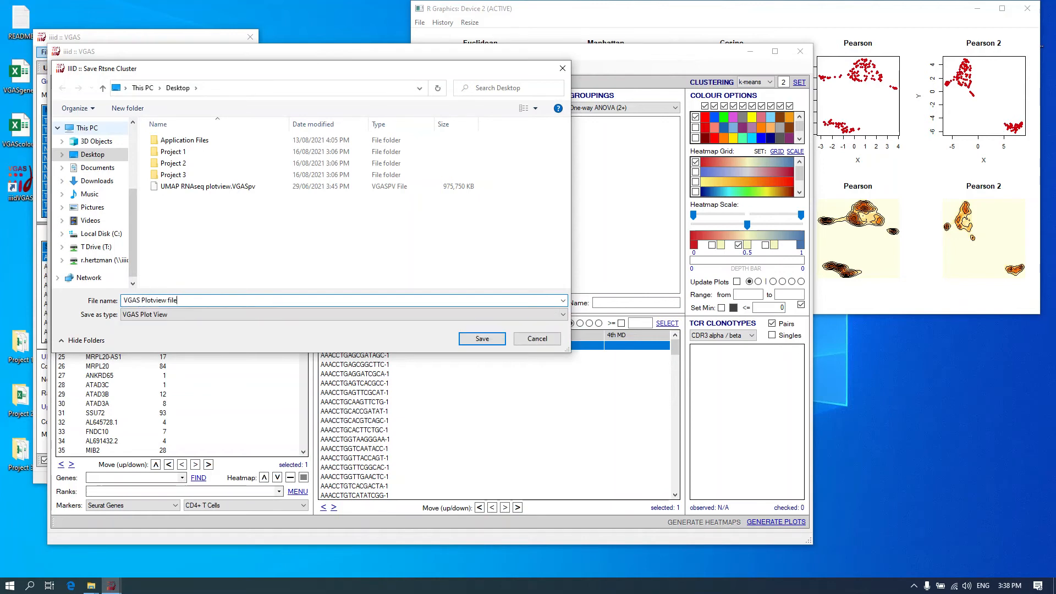
left_click(482, 339)
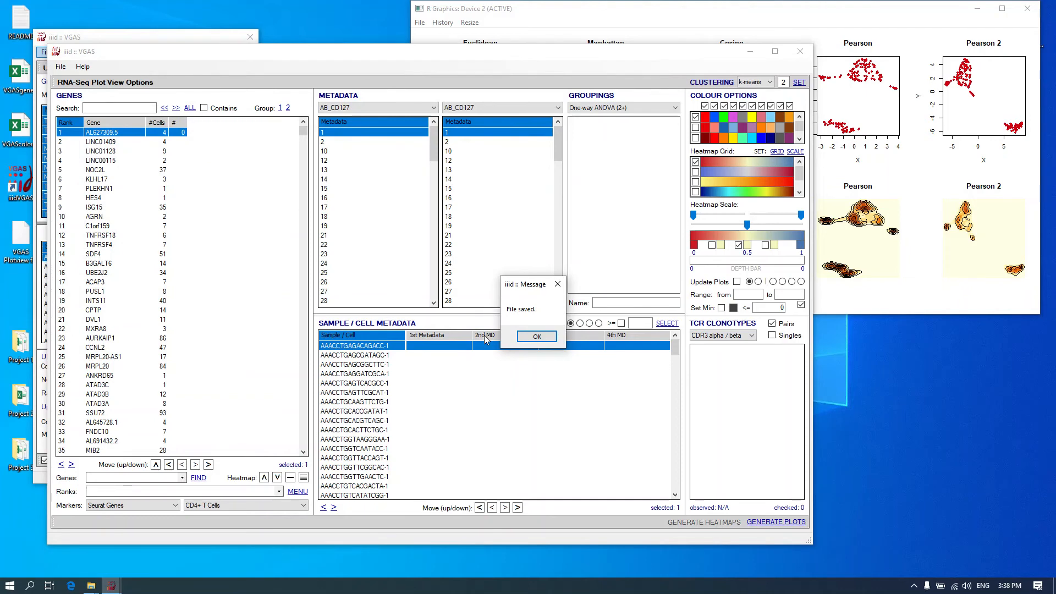
left_click(537, 336)
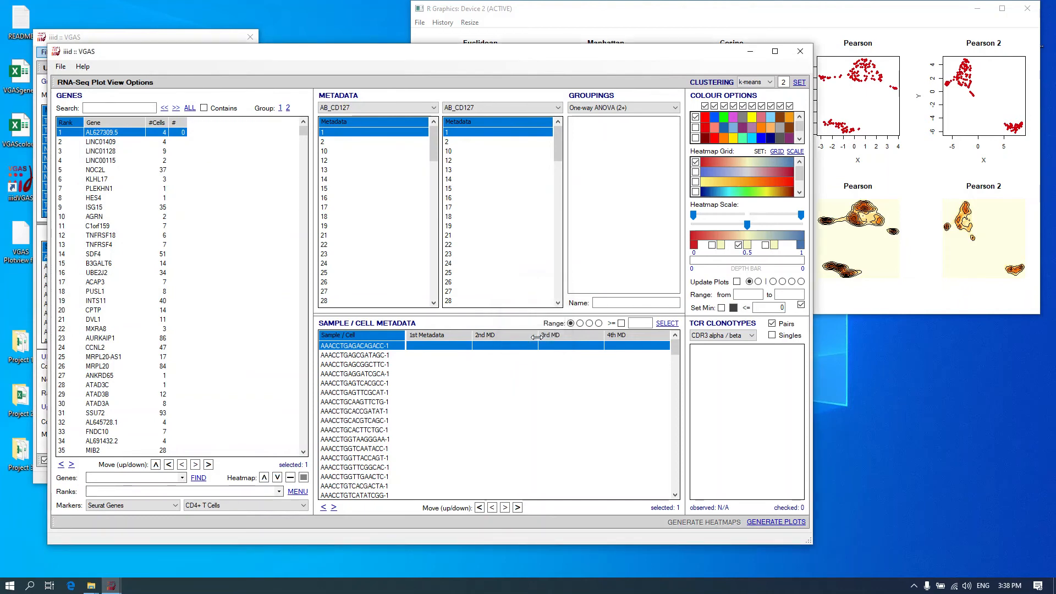
Step: Move the RNA-Seq Plot View Options window aside to look at the UMAP window, and return to the plot view options
left_click_drag(216, 51, 332, 45)
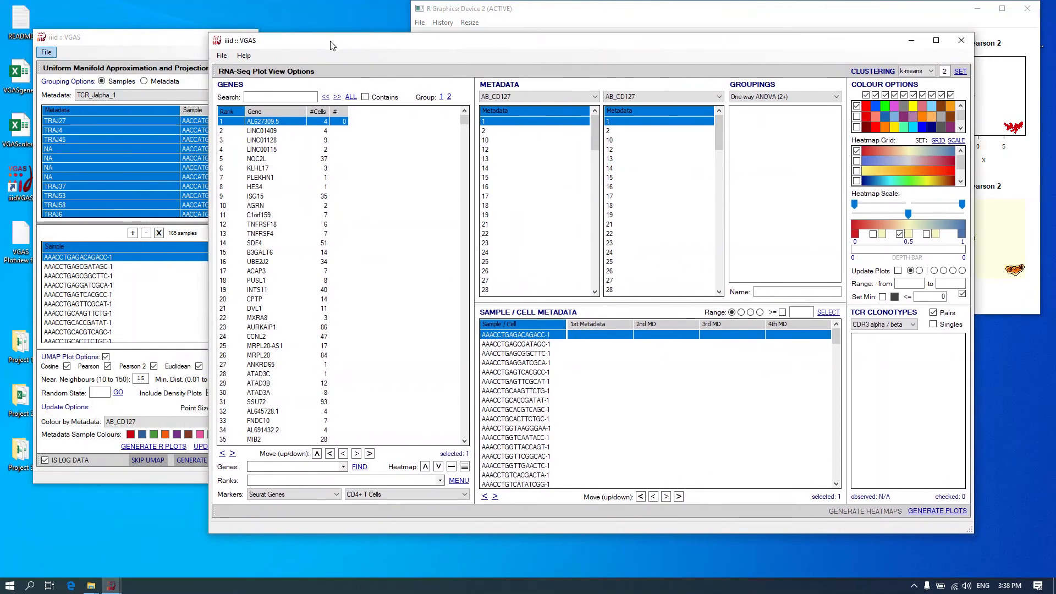
left_click(182, 44)
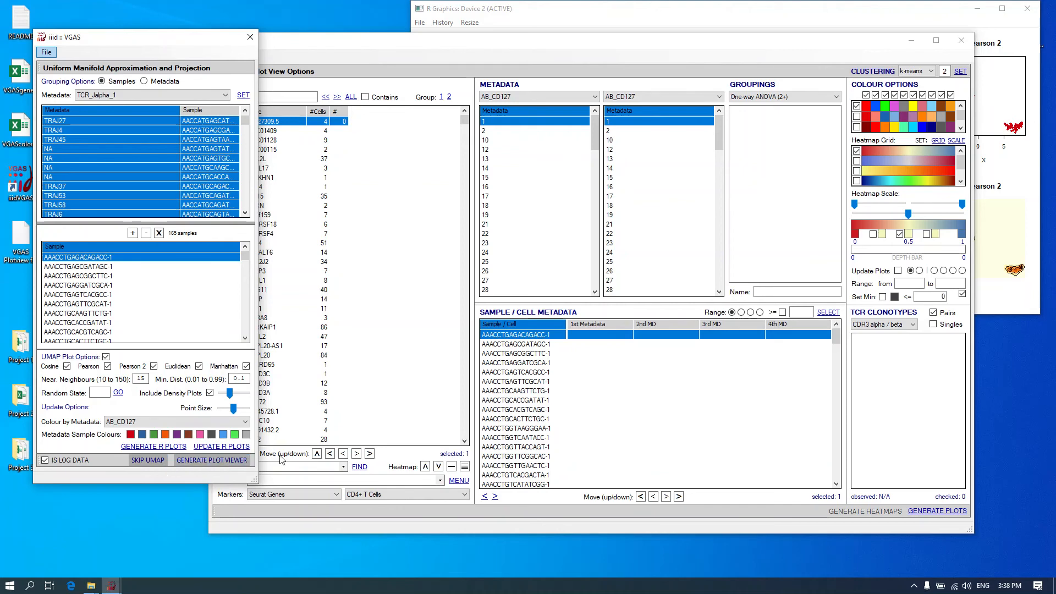
left_click(572, 49)
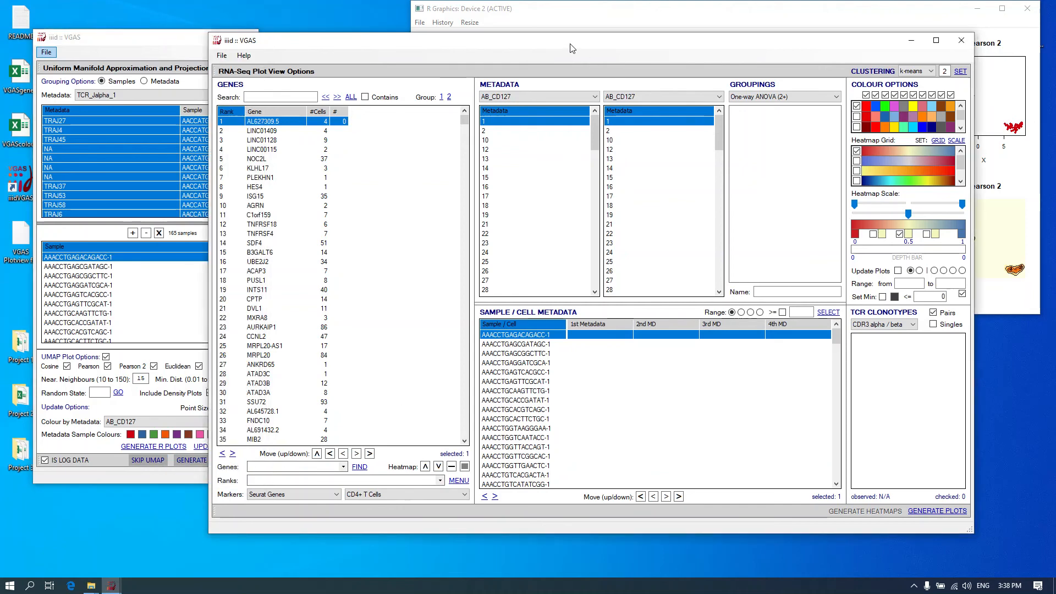
left_click(223, 57)
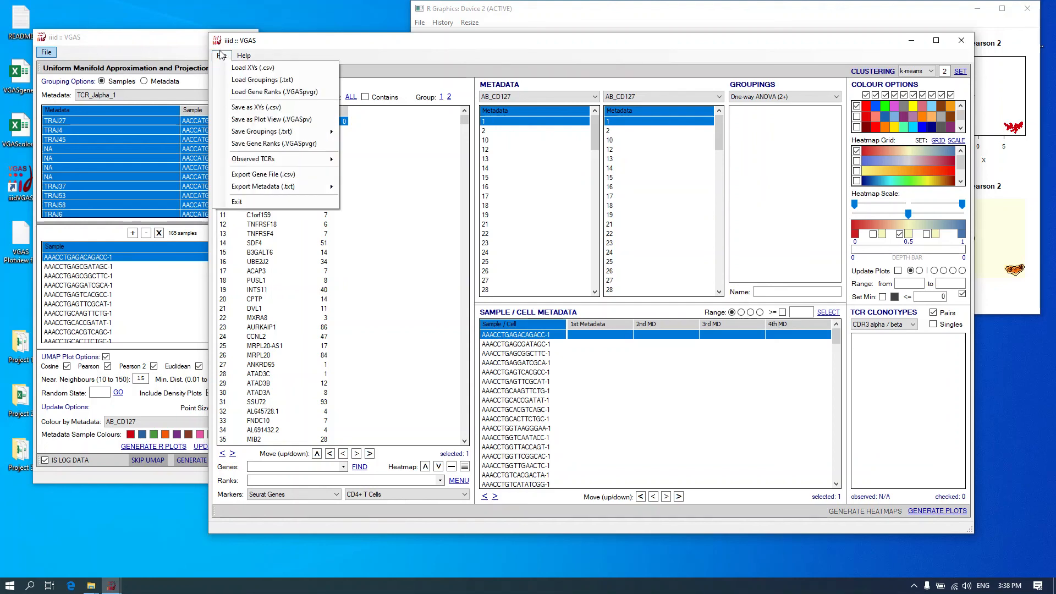
left_click(223, 55)
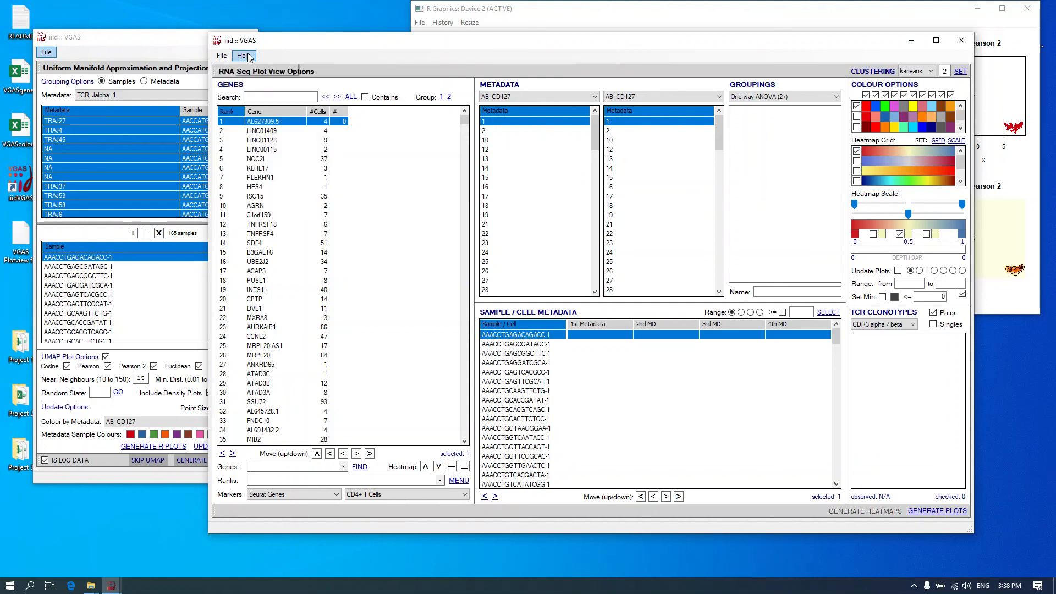
left_click(224, 55)
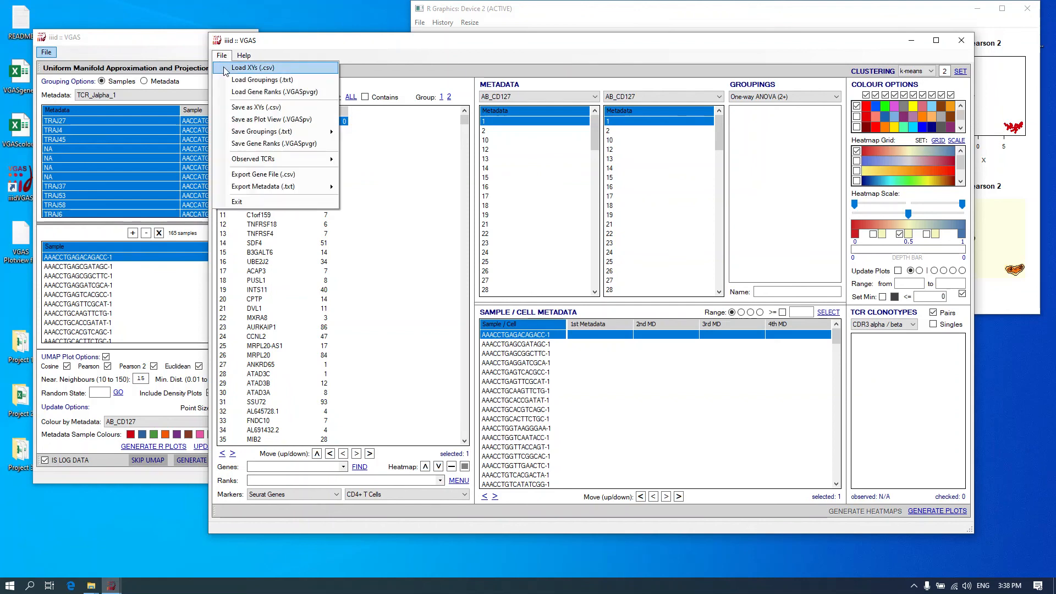